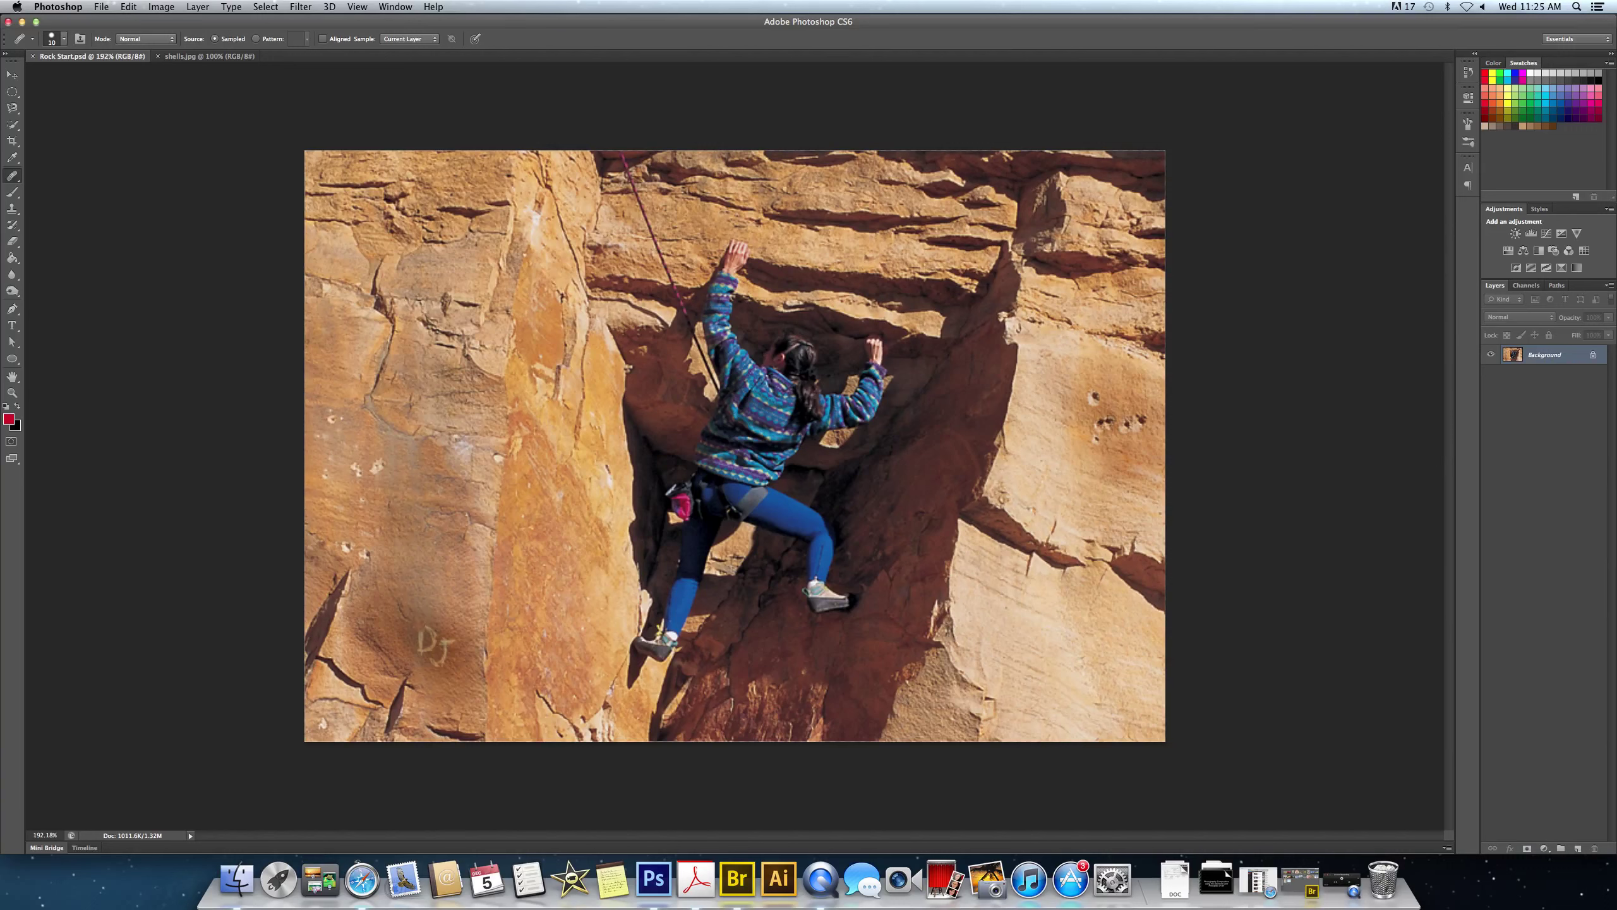
- Remove the DJ graffiti and the nearby white marks from the rock face left of the climber with the Healing Brush
mouse_move(422, 644)
left_mouse_down()
mouse_move(426, 628)
mouse_move(435, 663)
left_mouse_up()
left_click_drag(374, 555, 360, 552)
left_click(344, 545)
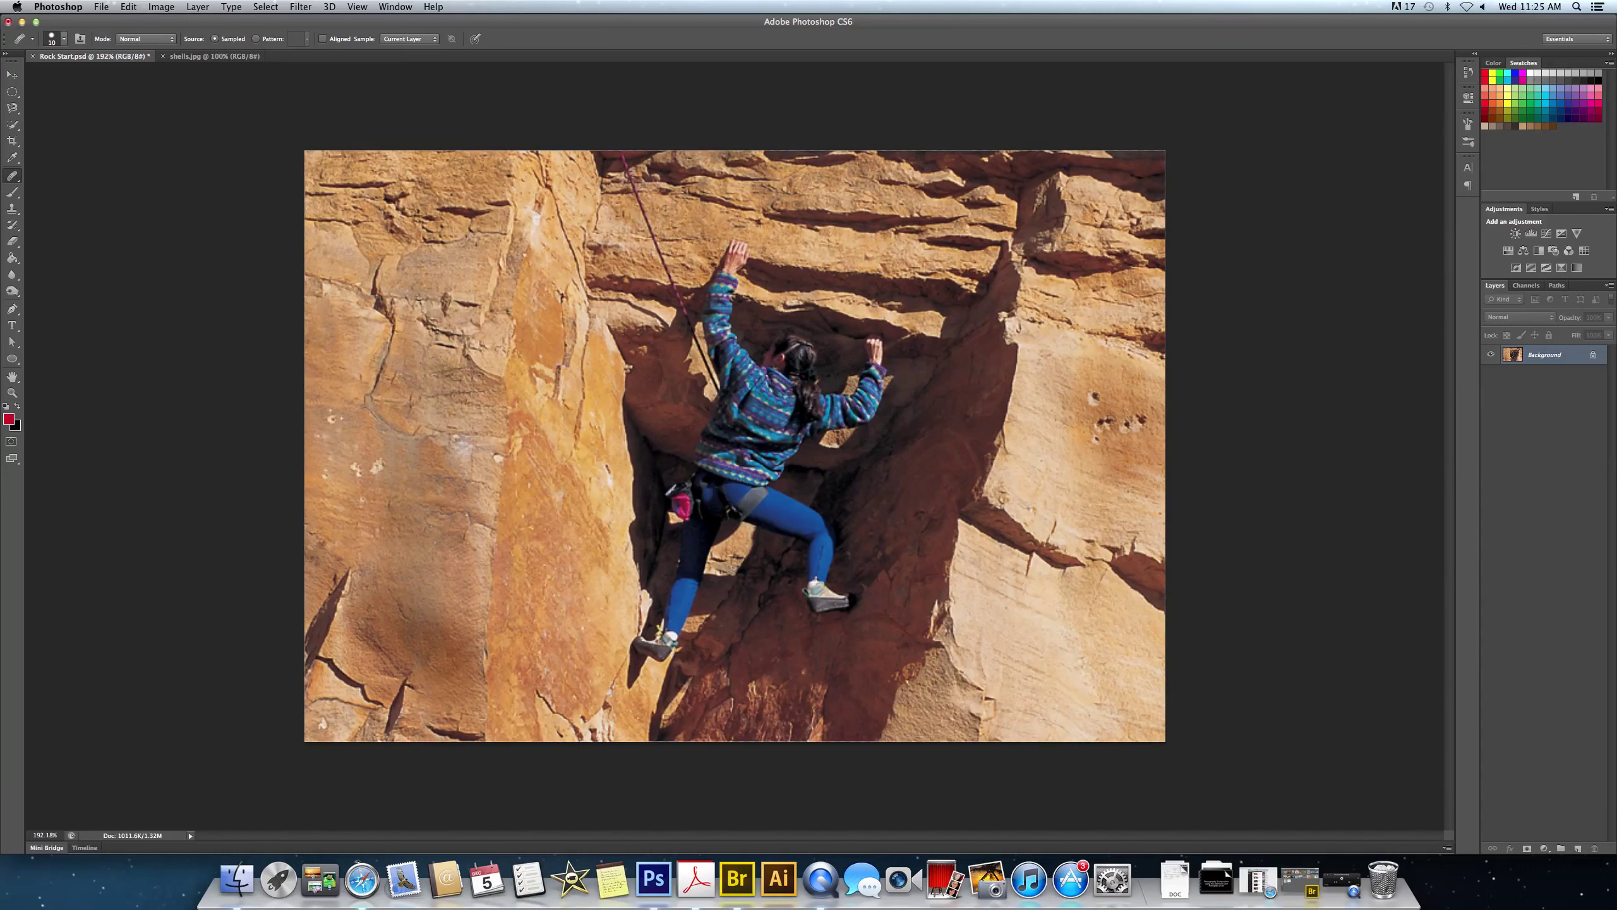
left_click(324, 474)
left_click_drag(365, 478, 354, 463)
left_click(375, 468)
- Patch over the cluster of holes in the rock right of the climber using clean rock, and clear the selection
left_click_drag(12, 175, 63, 203)
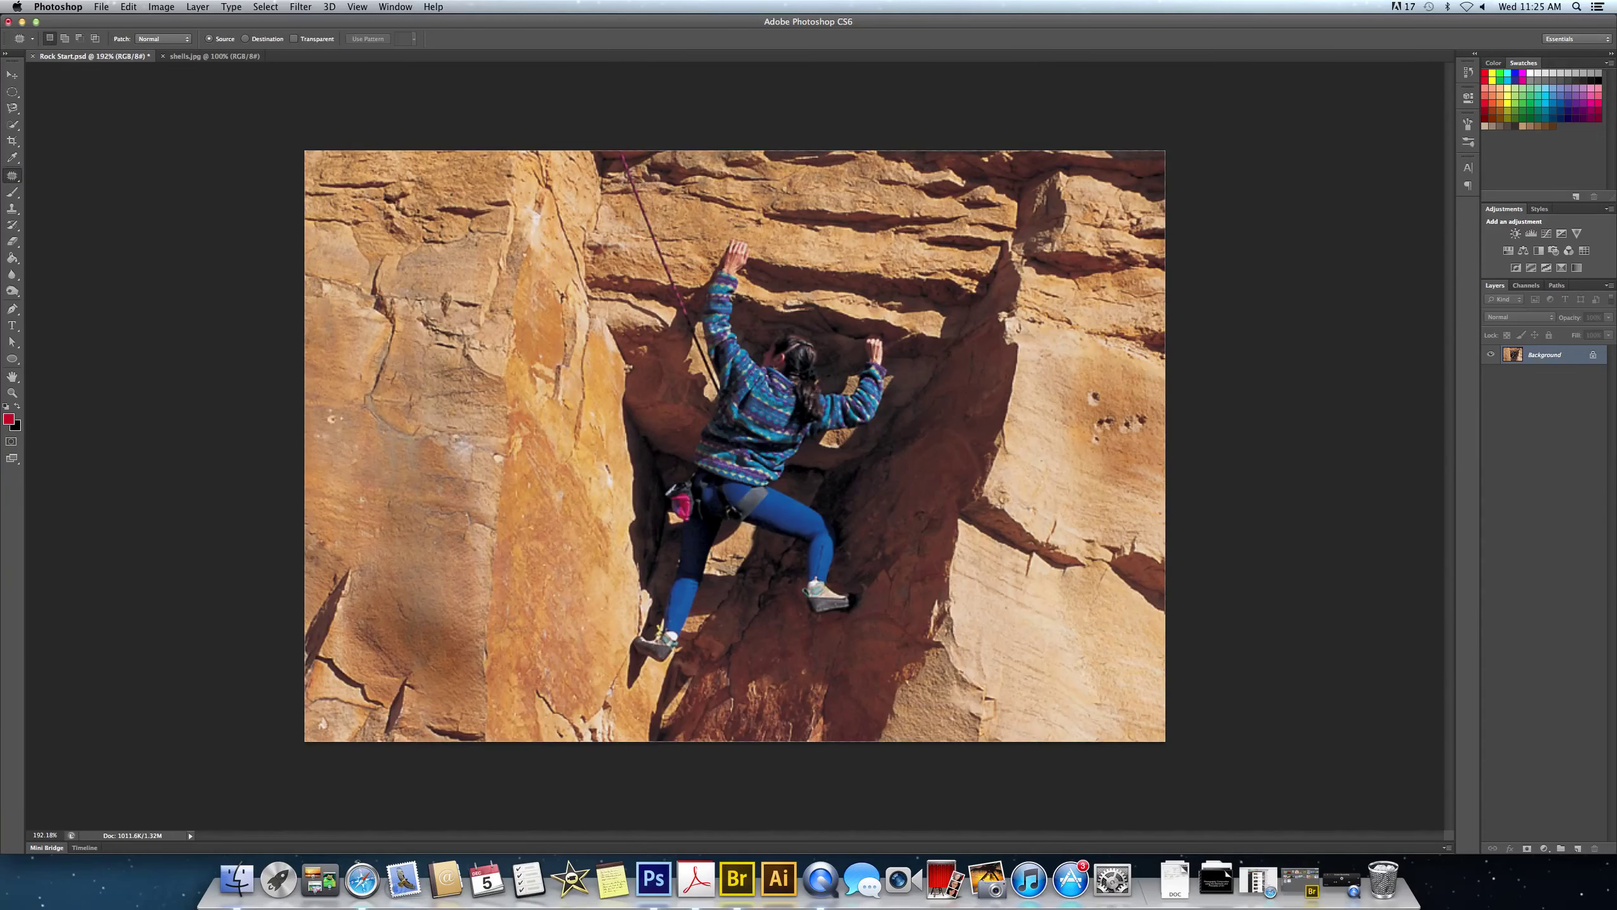
scroll(1140, 430, "down", 2)
scroll(1137, 430, "up", 3)
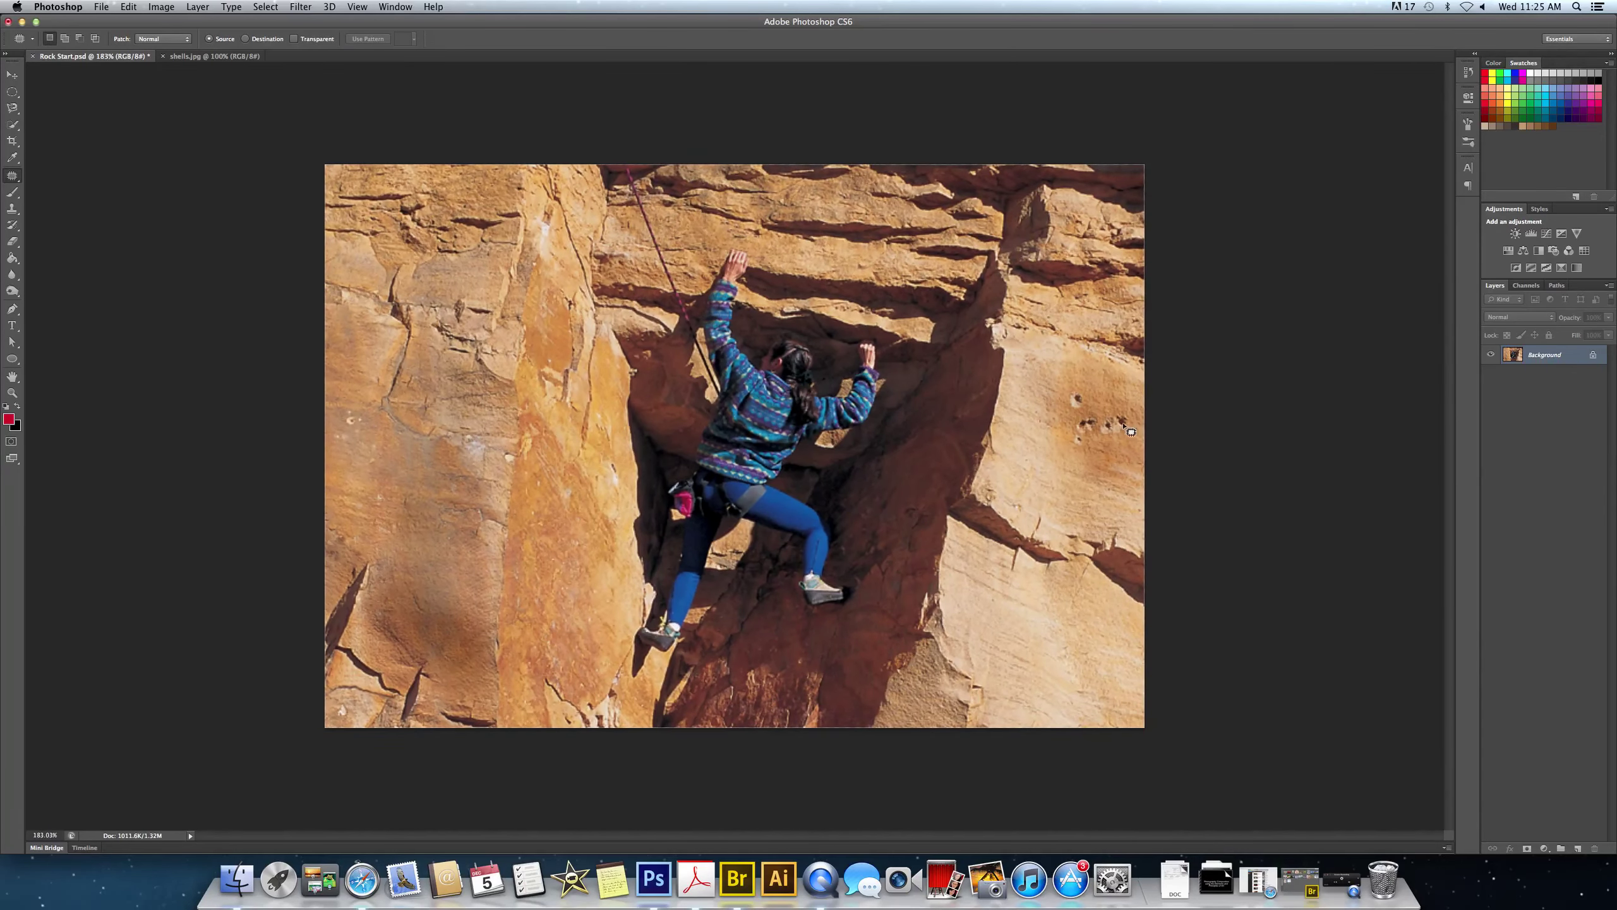
scroll(1185, 422, "up", 1)
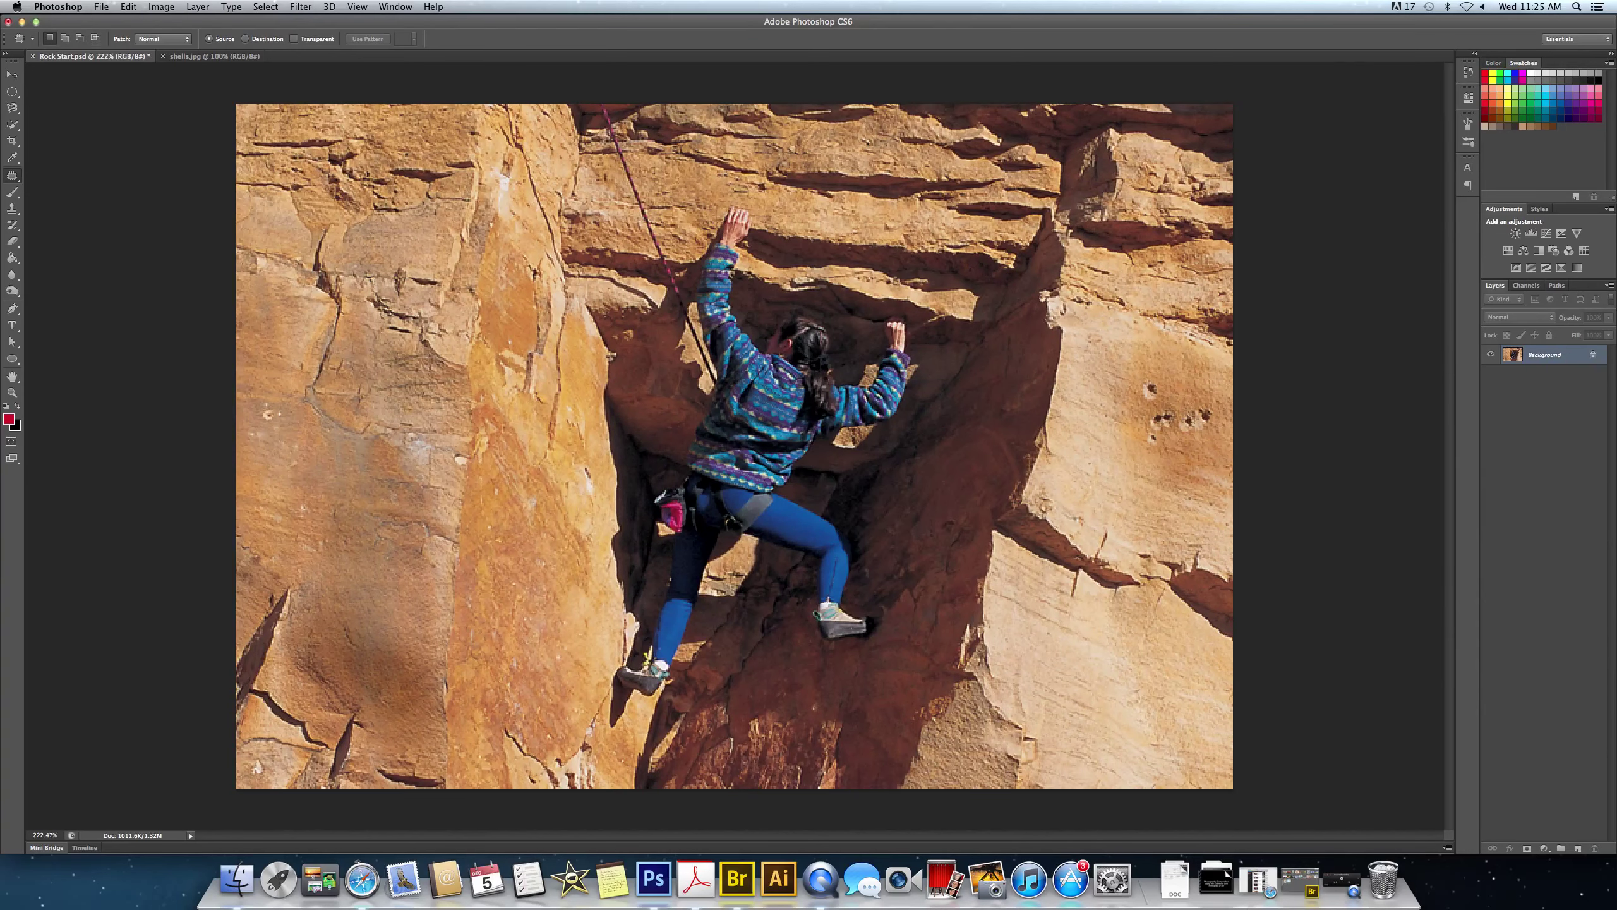
mouse_move(1156, 412)
left_mouse_down()
mouse_move(1163, 376)
mouse_move(1133, 390)
mouse_move(1151, 404)
mouse_move(1202, 384)
mouse_move(1182, 426)
mouse_move(1216, 434)
mouse_move(1180, 371)
mouse_move(1179, 446)
mouse_move(1182, 407)
left_mouse_up()
left_click(1163, 428)
left_click_drag(1168, 424, 1154, 363)
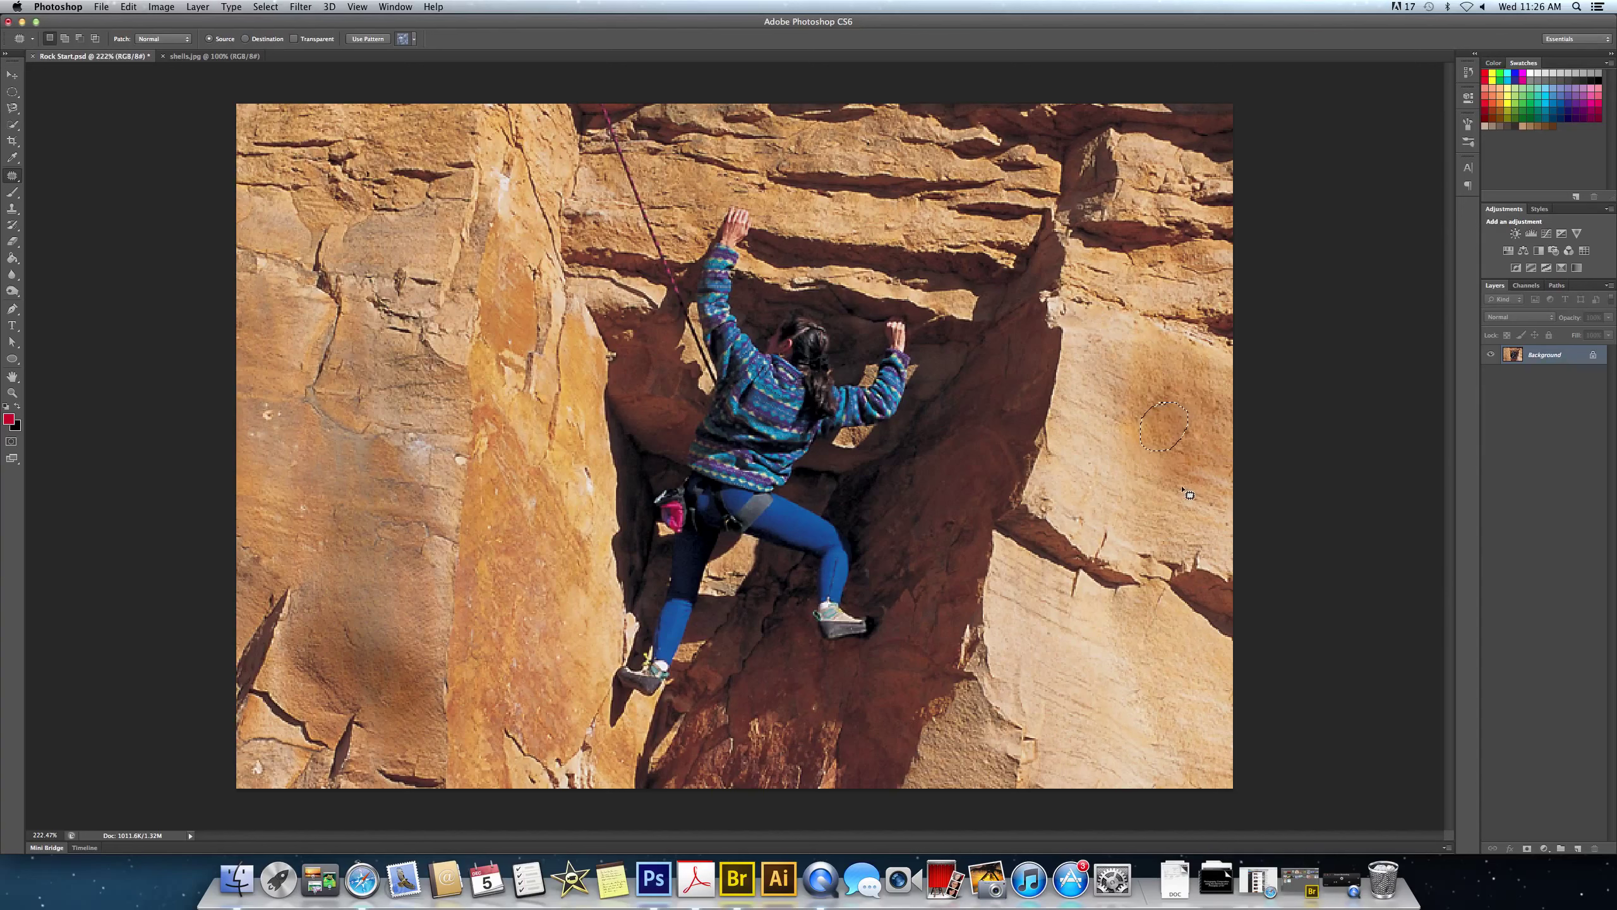
key("super+d")
- Clean up the remaining light spots on the rock left of the climber with the Content-Aware Spot Healing Brush
left_click_drag(15, 180, 42, 172)
left_click(286, 391)
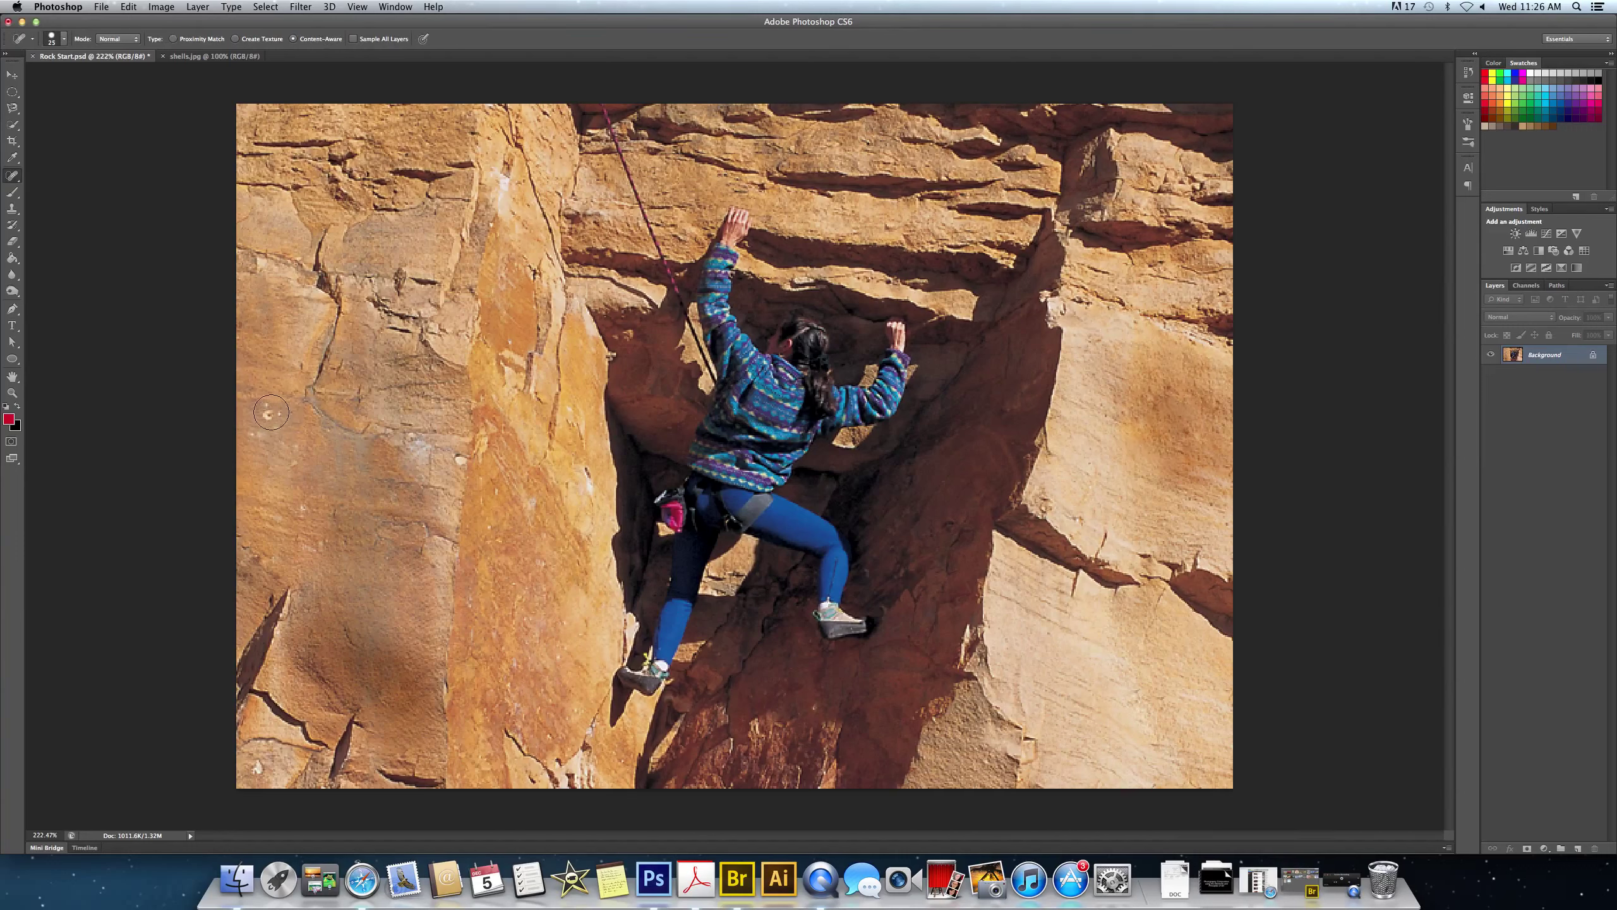
left_click(270, 415)
key("bracketleft")
left_click(304, 507)
mouse_move(297, 446)
left_mouse_down()
mouse_move(254, 410)
mouse_move(279, 426)
left_mouse_up()
left_click_drag(258, 762, 258, 769)
left_click_drag(582, 466, 594, 491)
- In shells.jpg, clone the brown stone onto the empty sand above and left of the original with an enlarged Clone Stamp brush
left_click(13, 182)
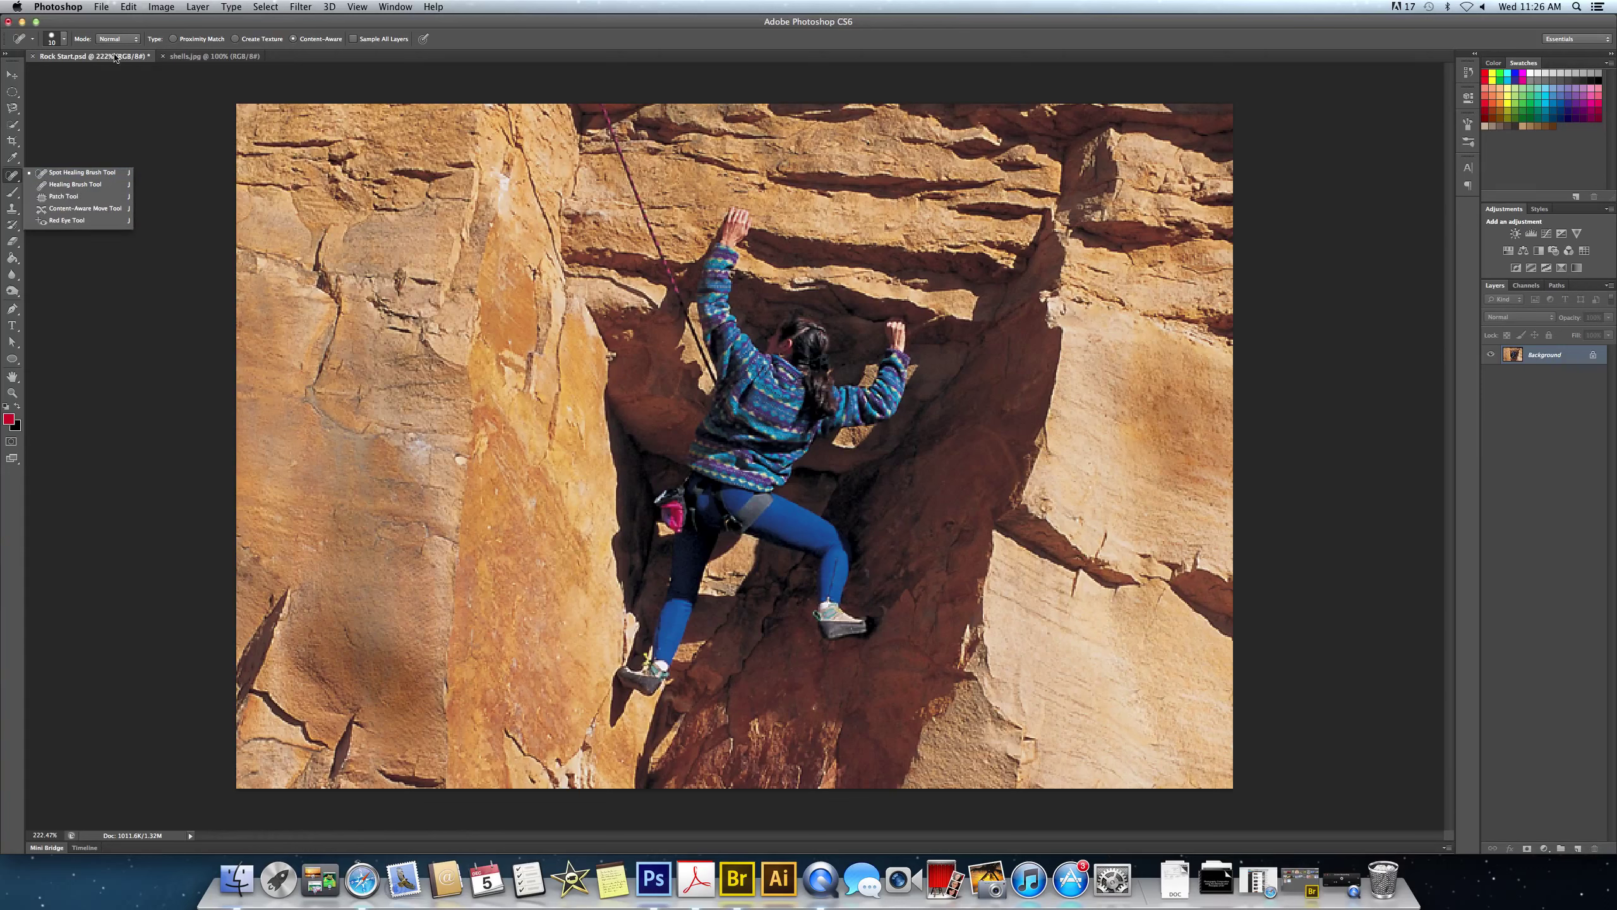
left_click(204, 57)
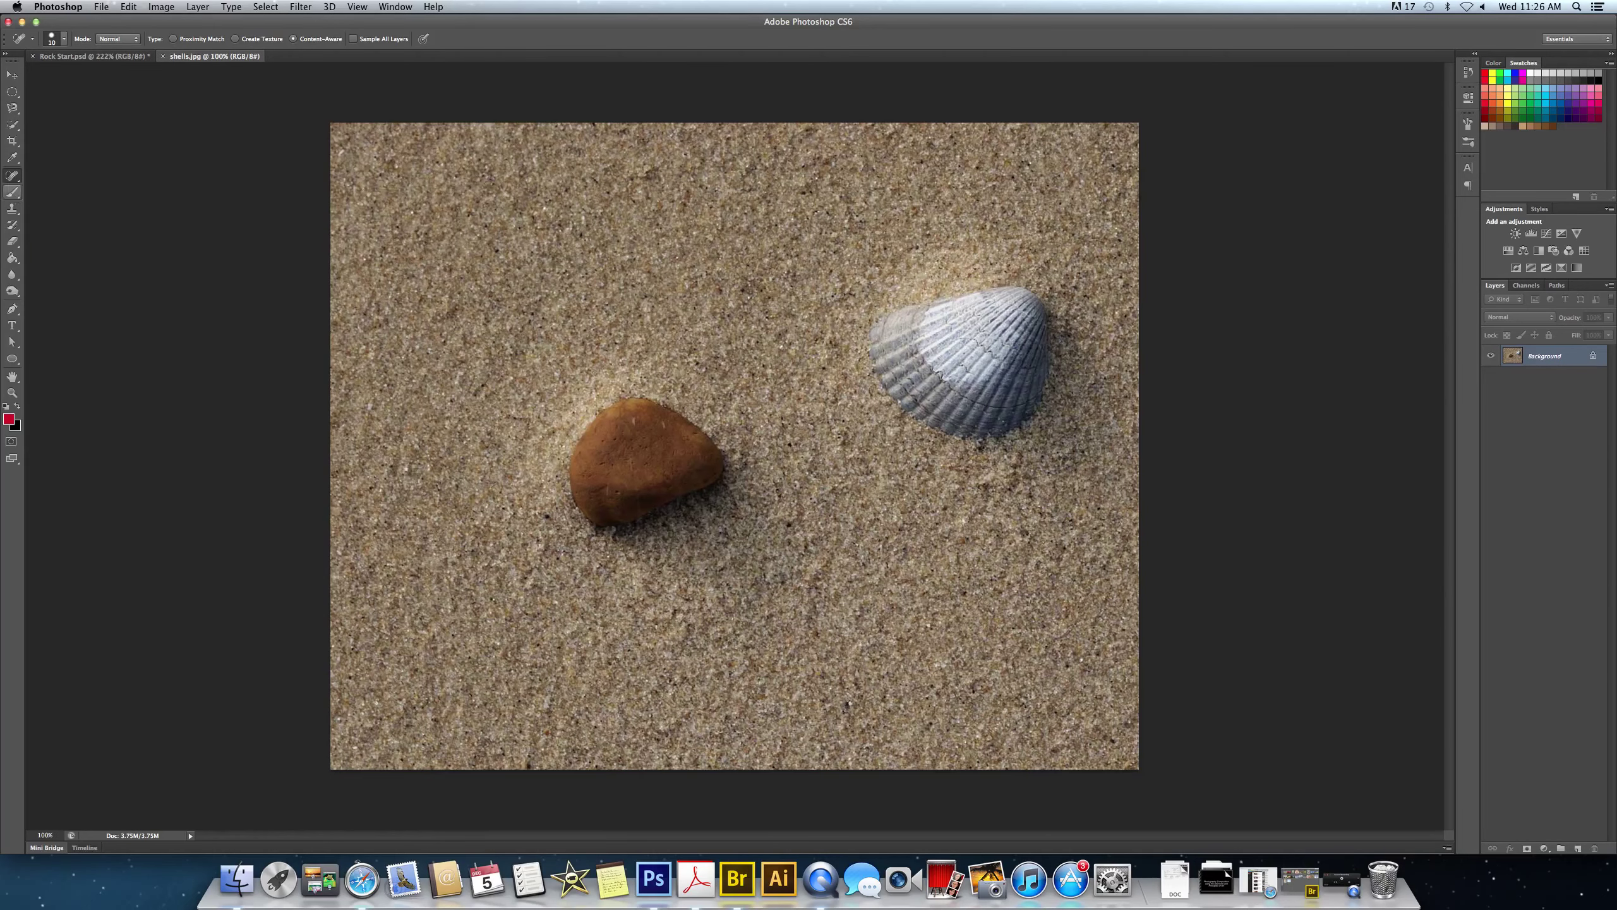
left_click(12, 209)
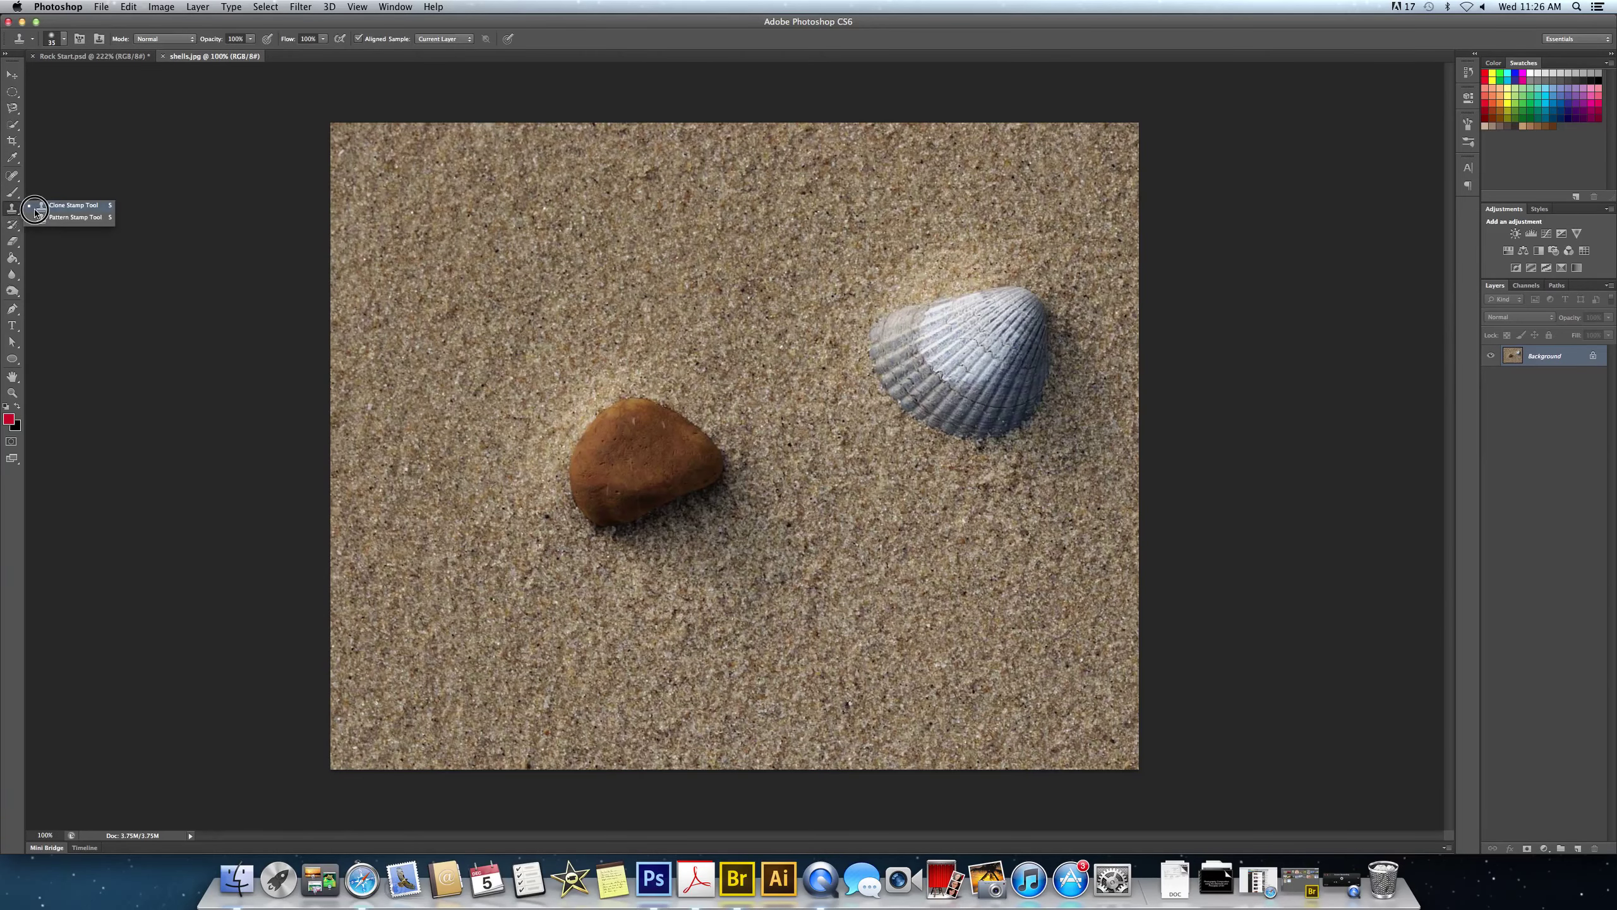
left_click(35, 210)
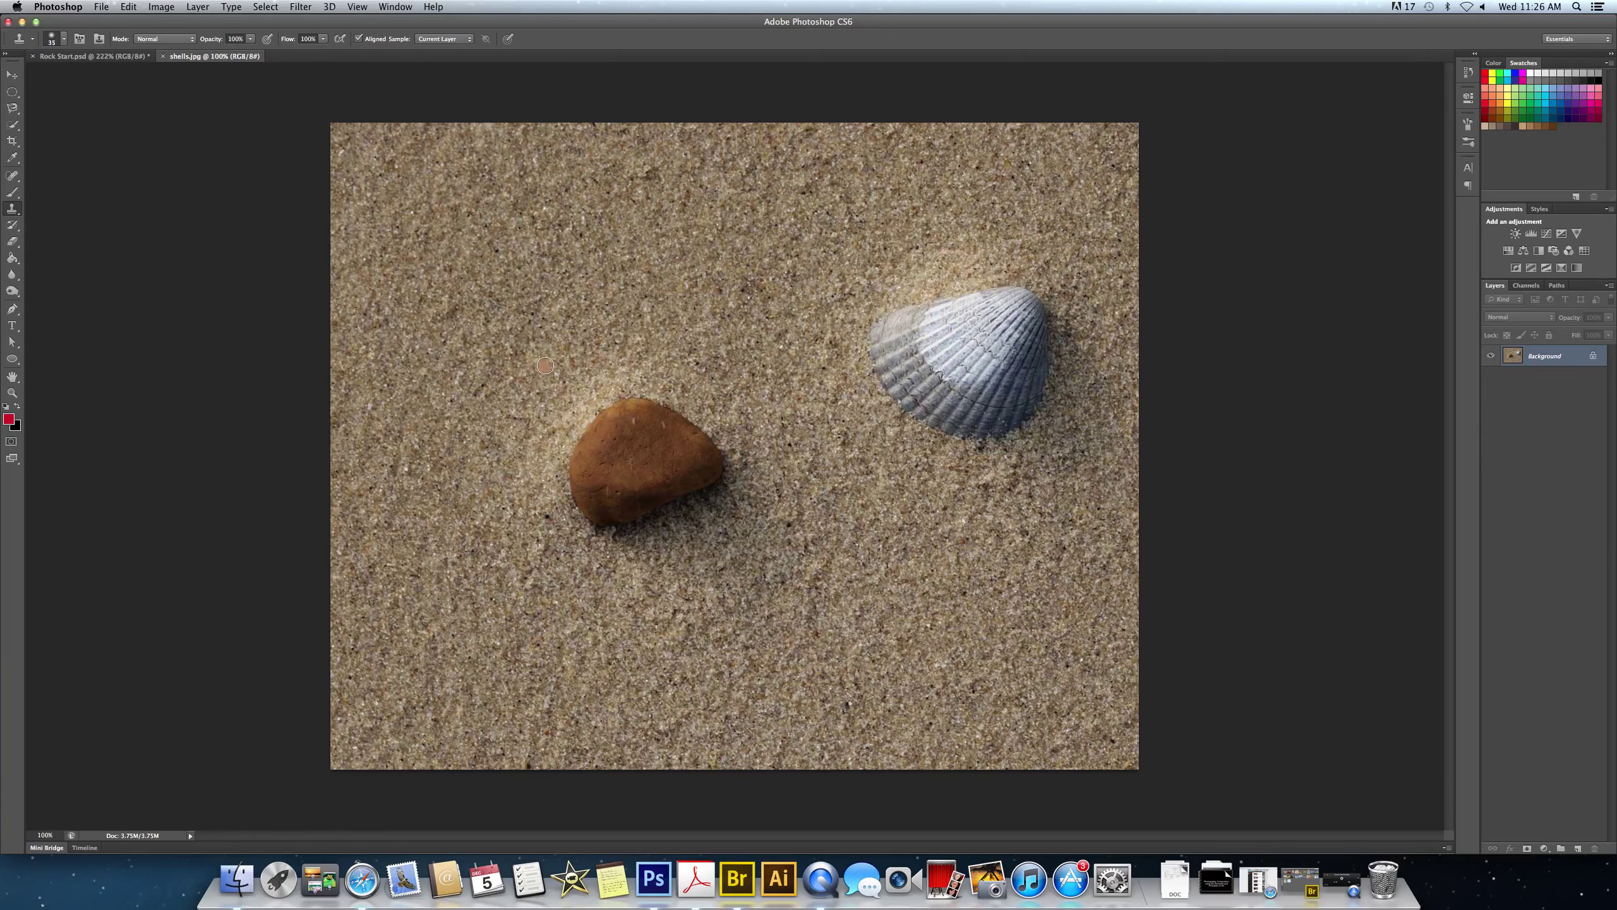
left_click(638, 460)
key("bracketright")
key("bracketright")
left_click(637, 457, "alt")
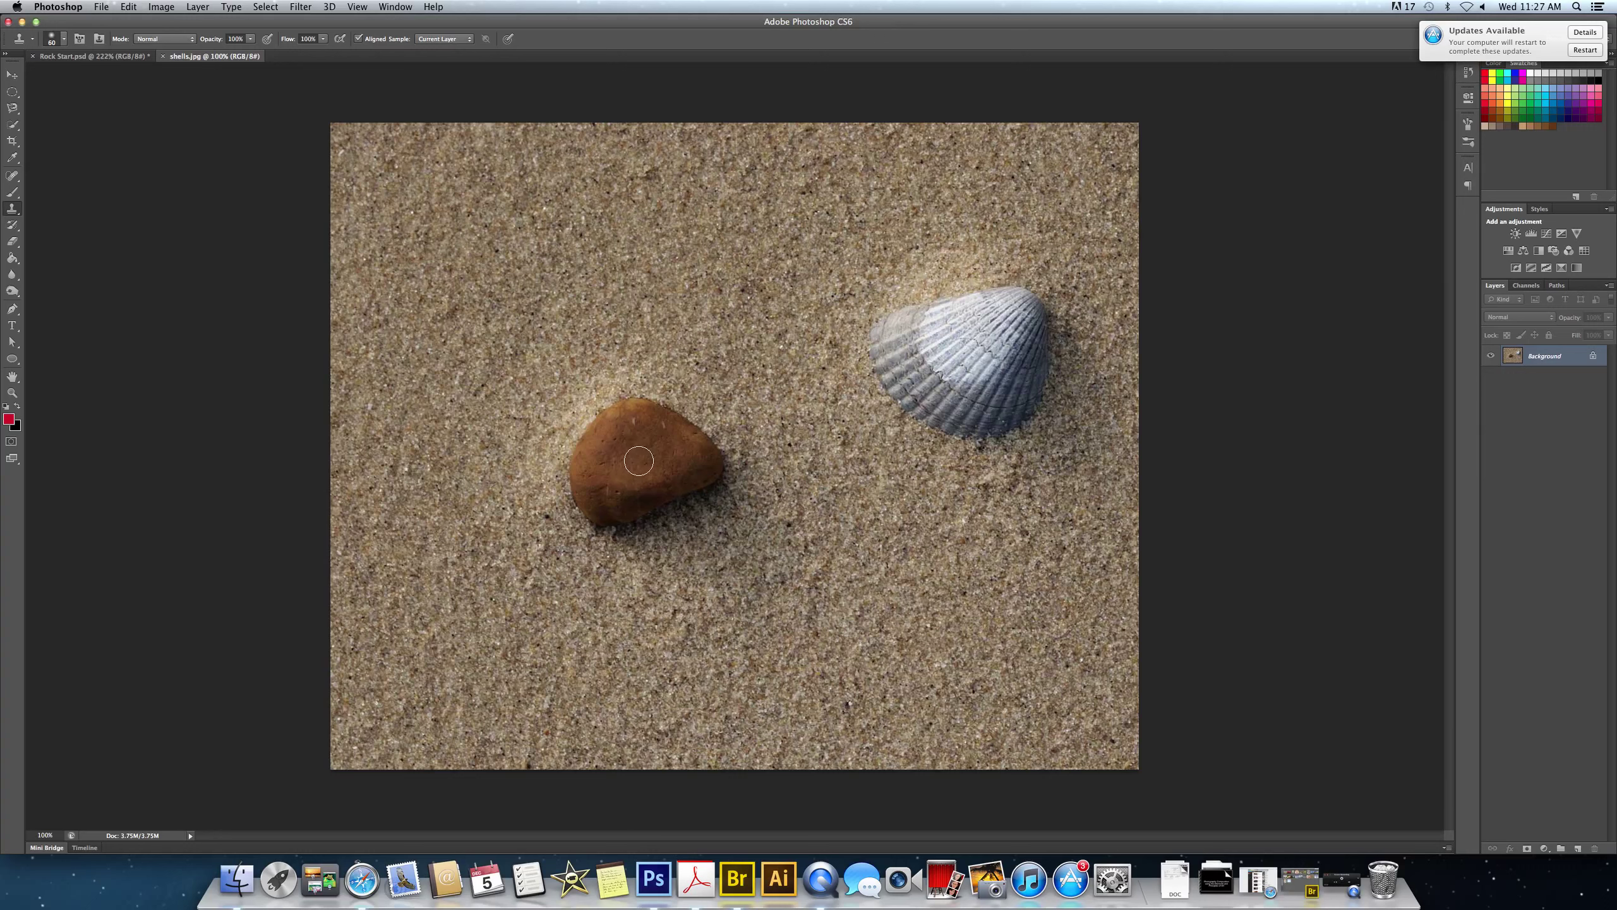
left_click(566, 298)
key("super+z")
mouse_move(547, 239)
left_mouse_down()
mouse_move(522, 245)
mouse_move(556, 268)
mouse_move(556, 231)
mouse_move(504, 251)
mouse_move(548, 208)
mouse_move(587, 224)
mouse_move(589, 247)
mouse_move(510, 268)
mouse_move(494, 292)
mouse_move(562, 292)
mouse_move(634, 239)
mouse_move(589, 185)
mouse_move(542, 178)
mouse_move(503, 204)
mouse_move(488, 259)
mouse_move(554, 278)
mouse_move(609, 214)
mouse_move(546, 187)
mouse_move(499, 236)
mouse_move(598, 305)
mouse_move(509, 310)
left_mouse_up()
- Clone the white shell onto the sand directly below the original shell
scroll(735, 446, "up", 1)
left_click(942, 357, "alt")
mouse_move(974, 529)
left_mouse_down()
mouse_move(872, 605)
mouse_move(935, 567)
mouse_move(878, 605)
mouse_move(918, 633)
mouse_move(996, 528)
mouse_move(1024, 555)
mouse_move(987, 656)
mouse_move(983, 643)
mouse_move(1002, 653)
mouse_move(1032, 602)
mouse_move(997, 636)
mouse_move(1026, 529)
mouse_move(968, 522)
mouse_move(870, 547)
mouse_move(860, 591)
mouse_move(962, 649)
mouse_move(1031, 657)
mouse_move(1048, 535)
mouse_move(935, 524)
mouse_move(892, 605)
mouse_move(1042, 614)
mouse_move(888, 566)
mouse_move(920, 541)
mouse_move(917, 648)
left_mouse_up()
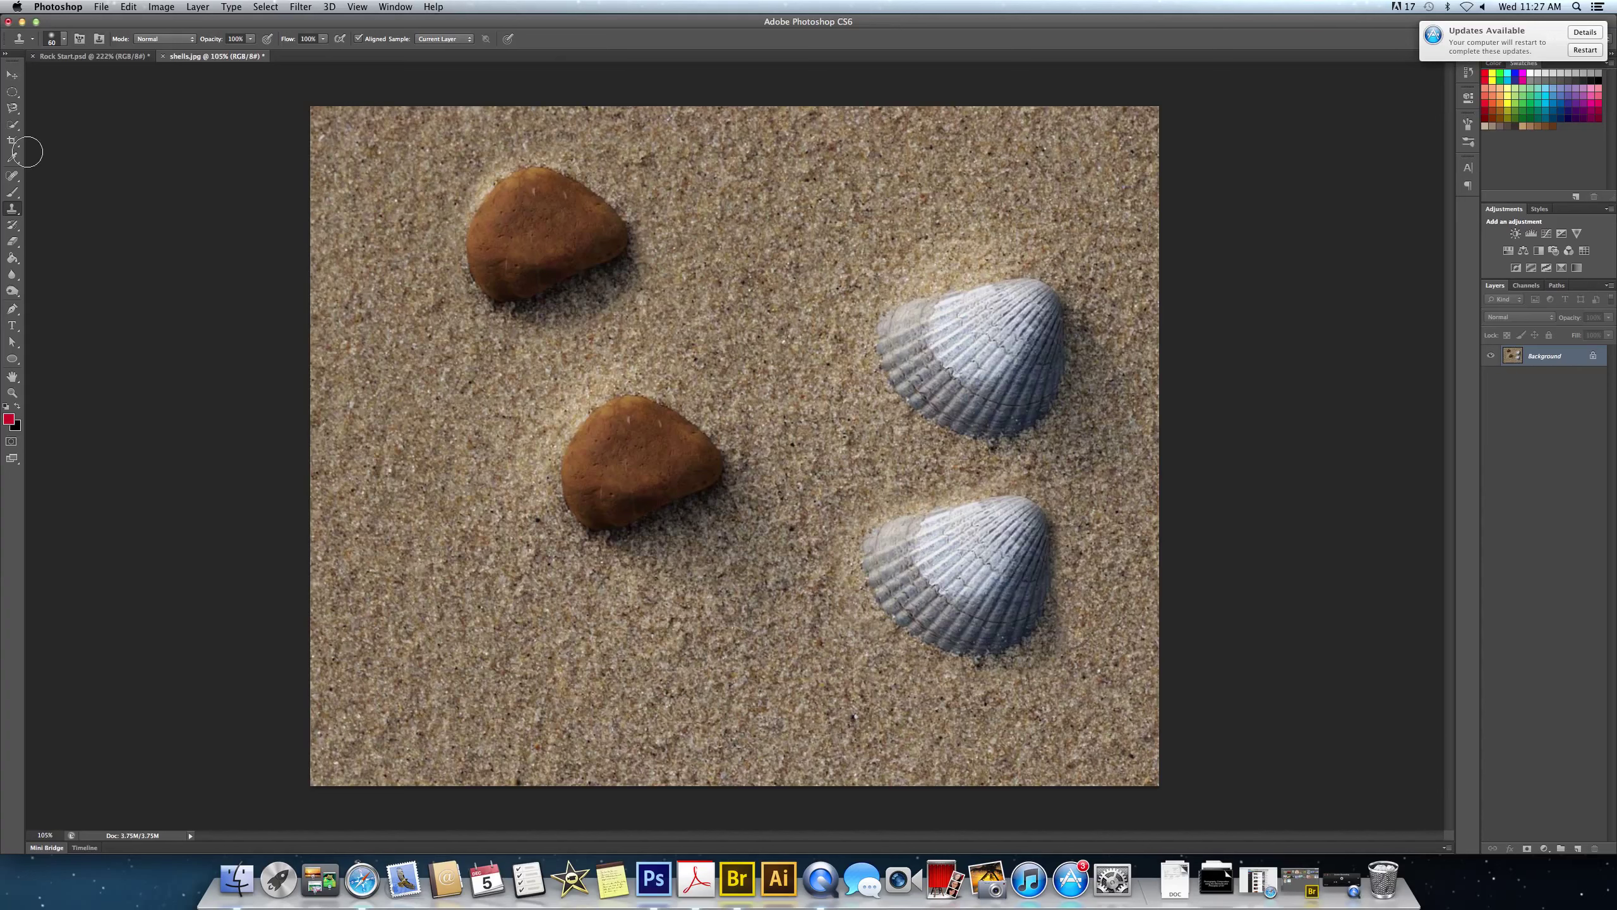
- Replace the original lower brown stone and its leftover shadow with sand using the Patch tool in Content-Aware mode
left_click(12, 177)
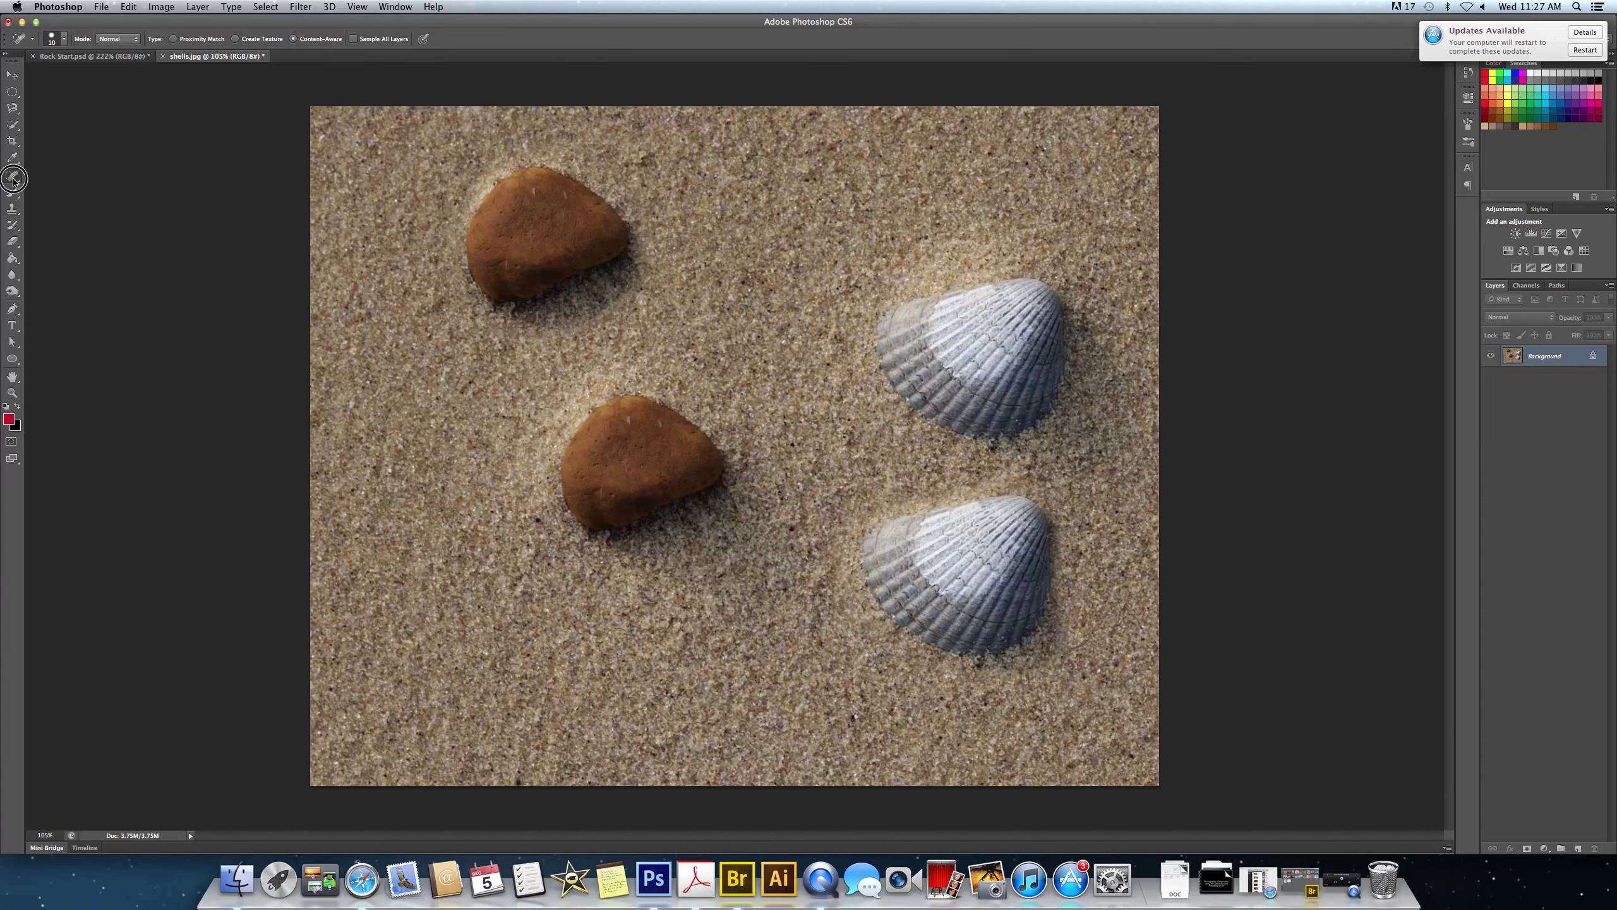
left_click(51, 175)
key("shift+j")
key("shift+j")
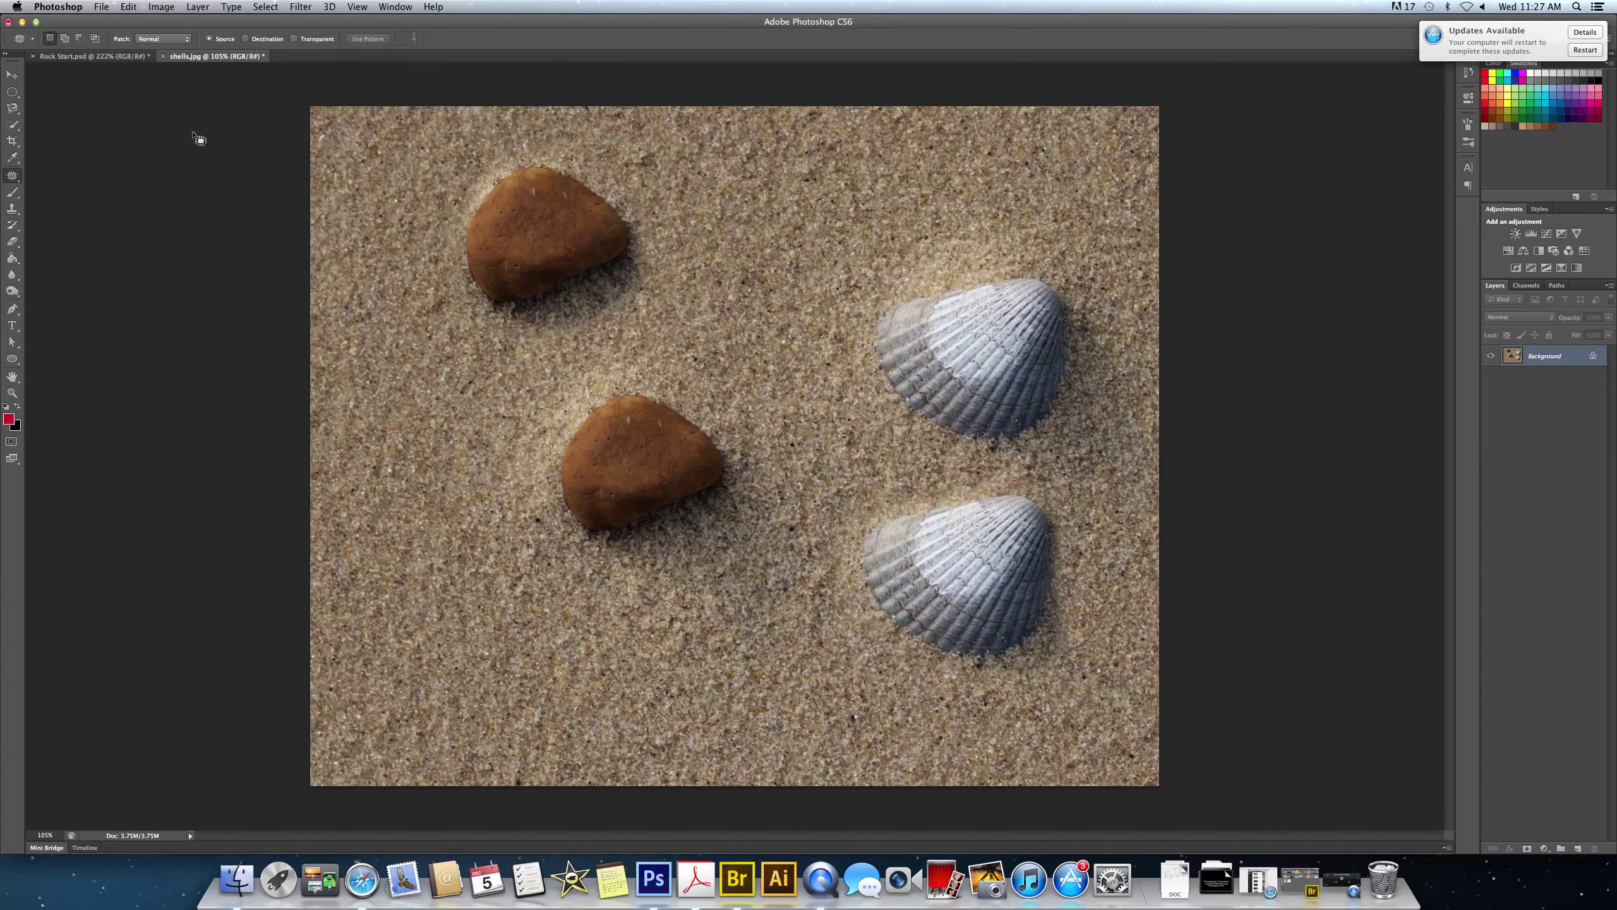
left_click(162, 39)
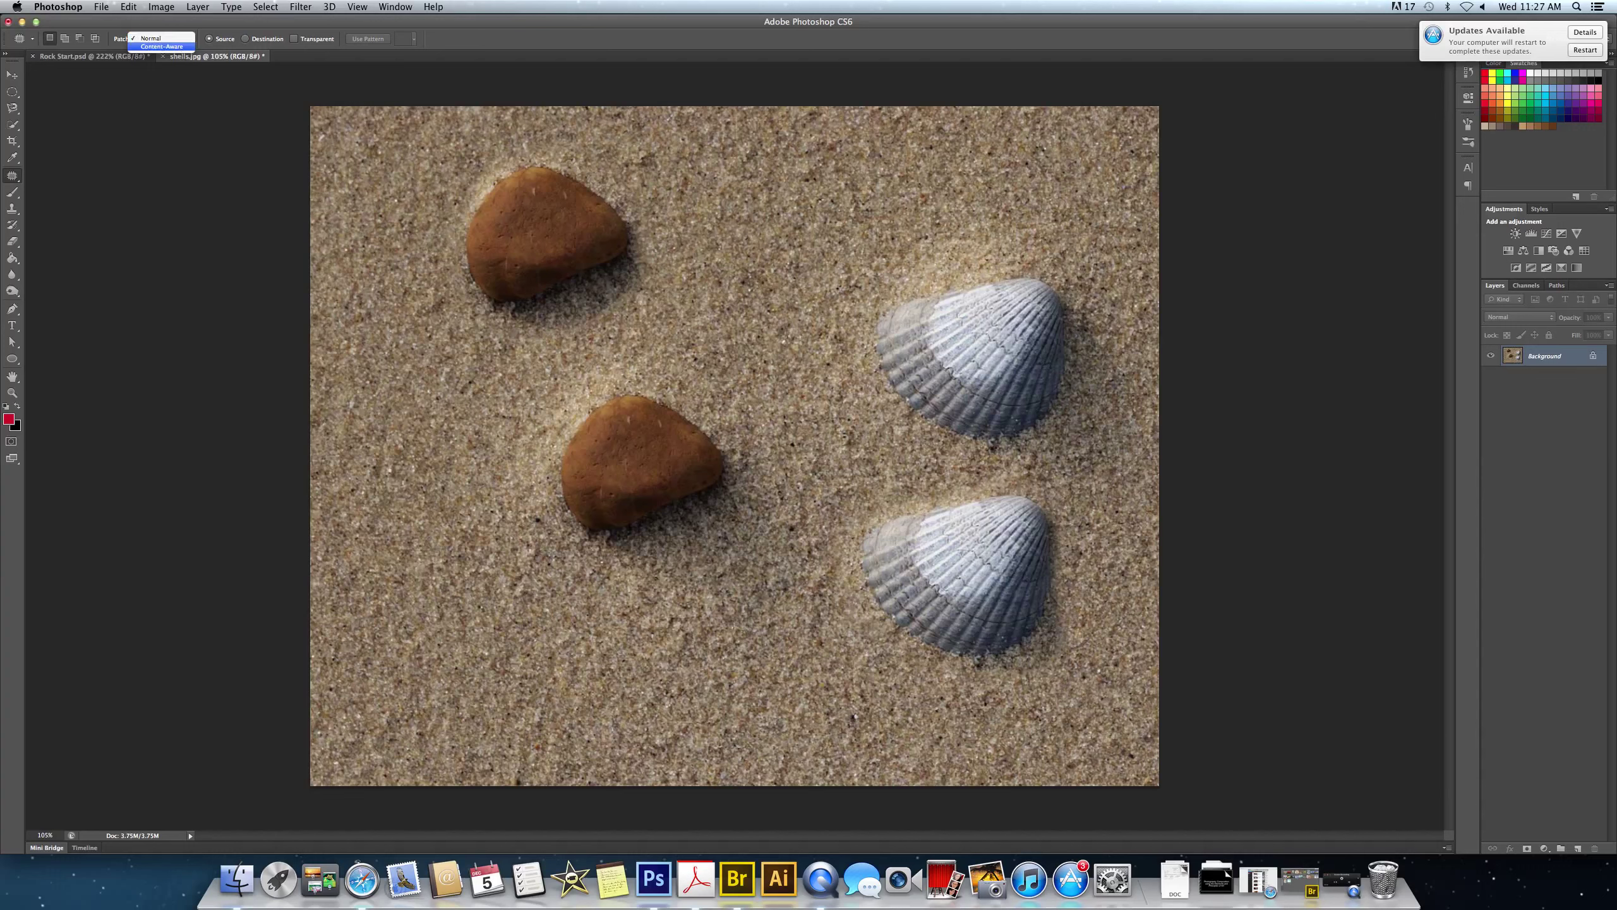
left_click(180, 48)
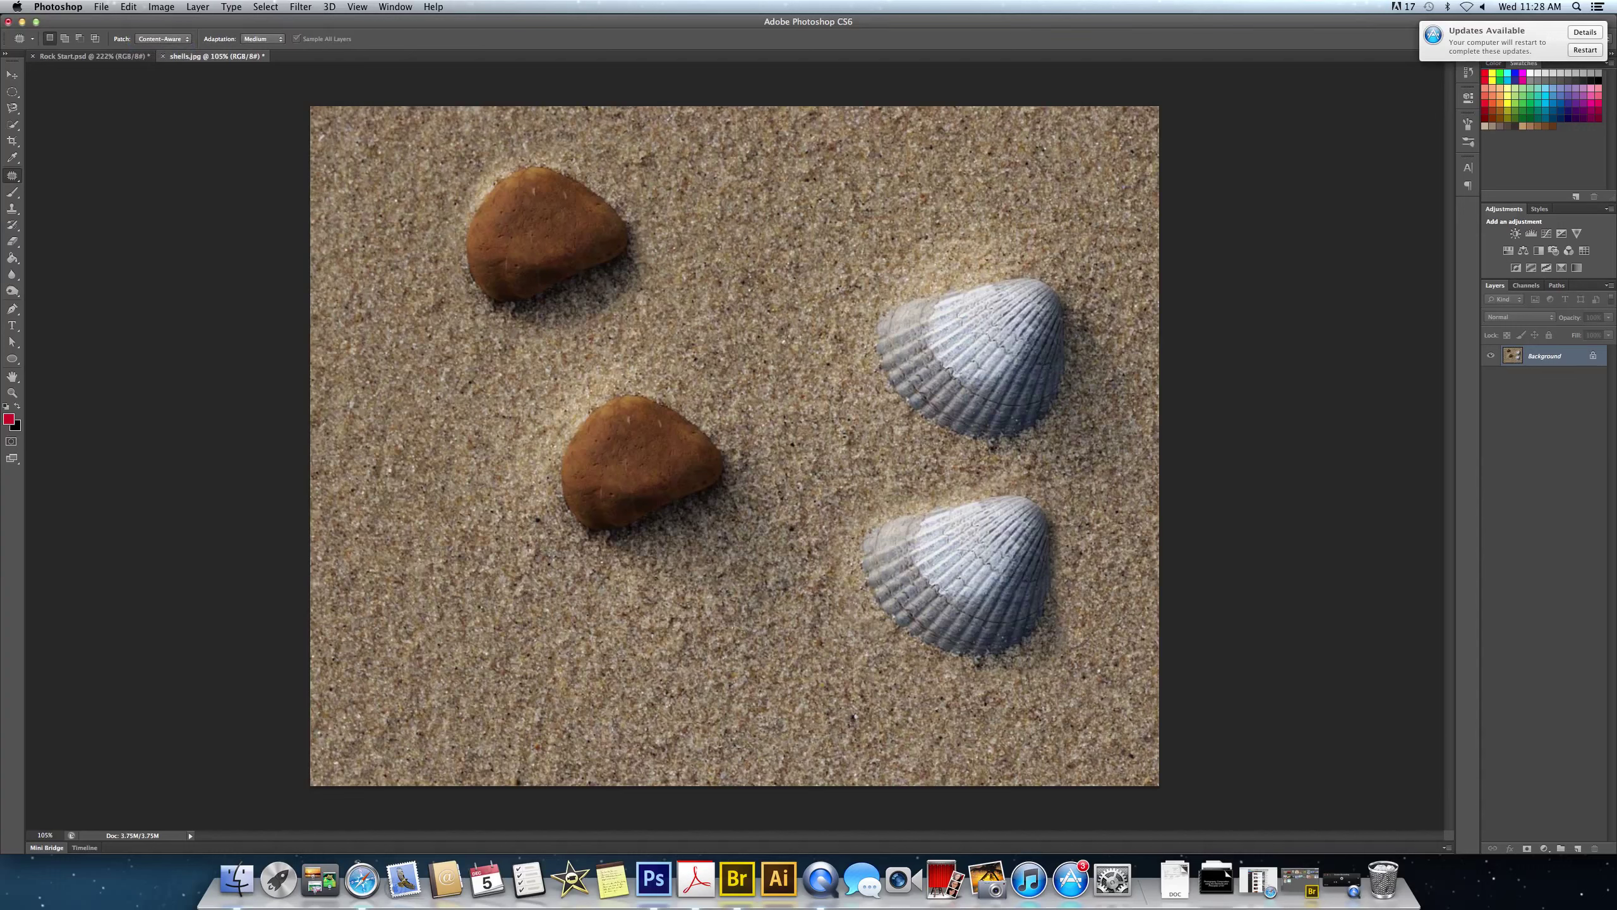
mouse_move(626, 376)
left_mouse_down()
mouse_move(548, 429)
mouse_move(535, 514)
mouse_move(568, 554)
mouse_move(672, 556)
left_mouse_up()
mouse_move(769, 507)
left_mouse_down()
mouse_move(773, 474)
mouse_move(621, 374)
left_mouse_up()
left_click_drag(643, 463, 486, 627)
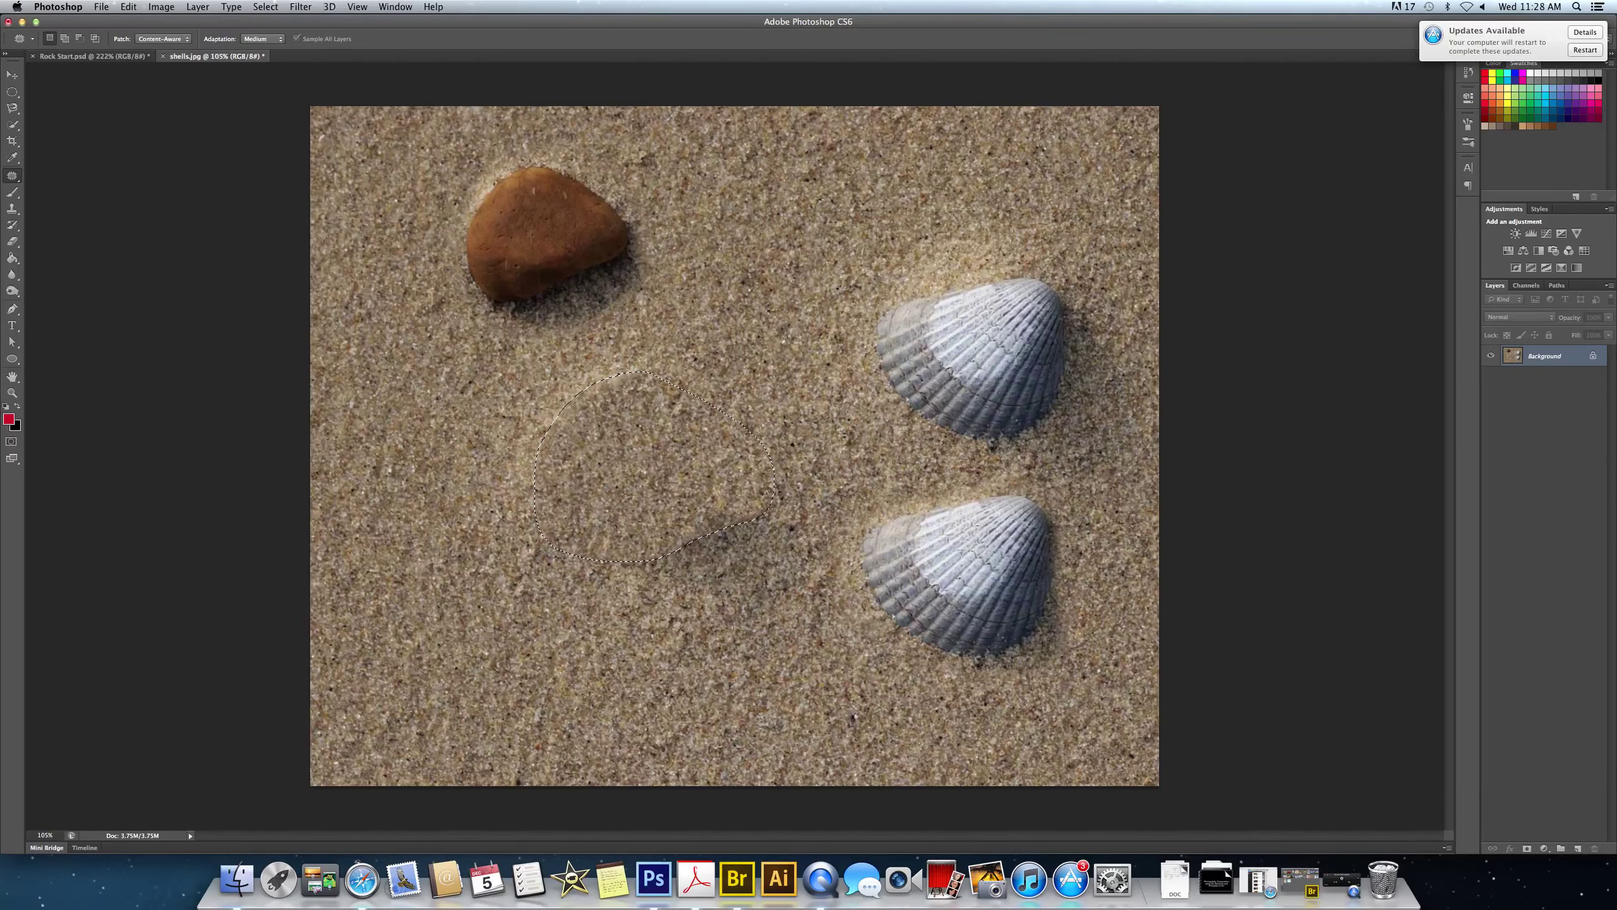
key("super+d")
mouse_move(753, 497)
left_mouse_down()
mouse_move(654, 564)
mouse_move(788, 575)
mouse_move(798, 510)
mouse_move(707, 498)
mouse_move(580, 646)
left_mouse_up()
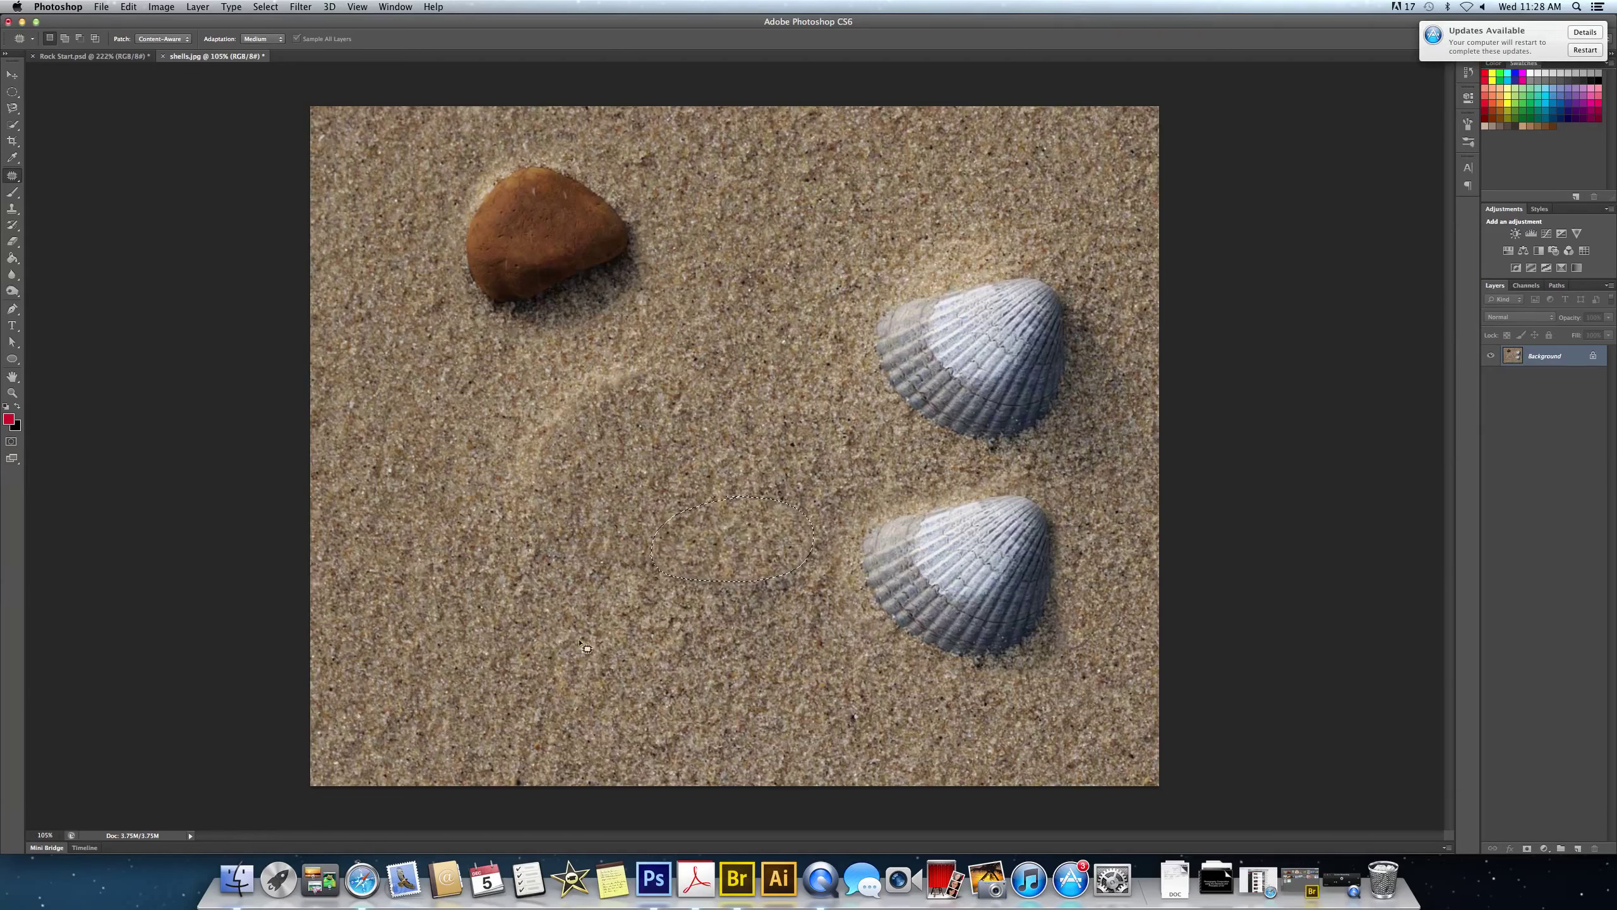
key("super+d")
left_click(834, 886)
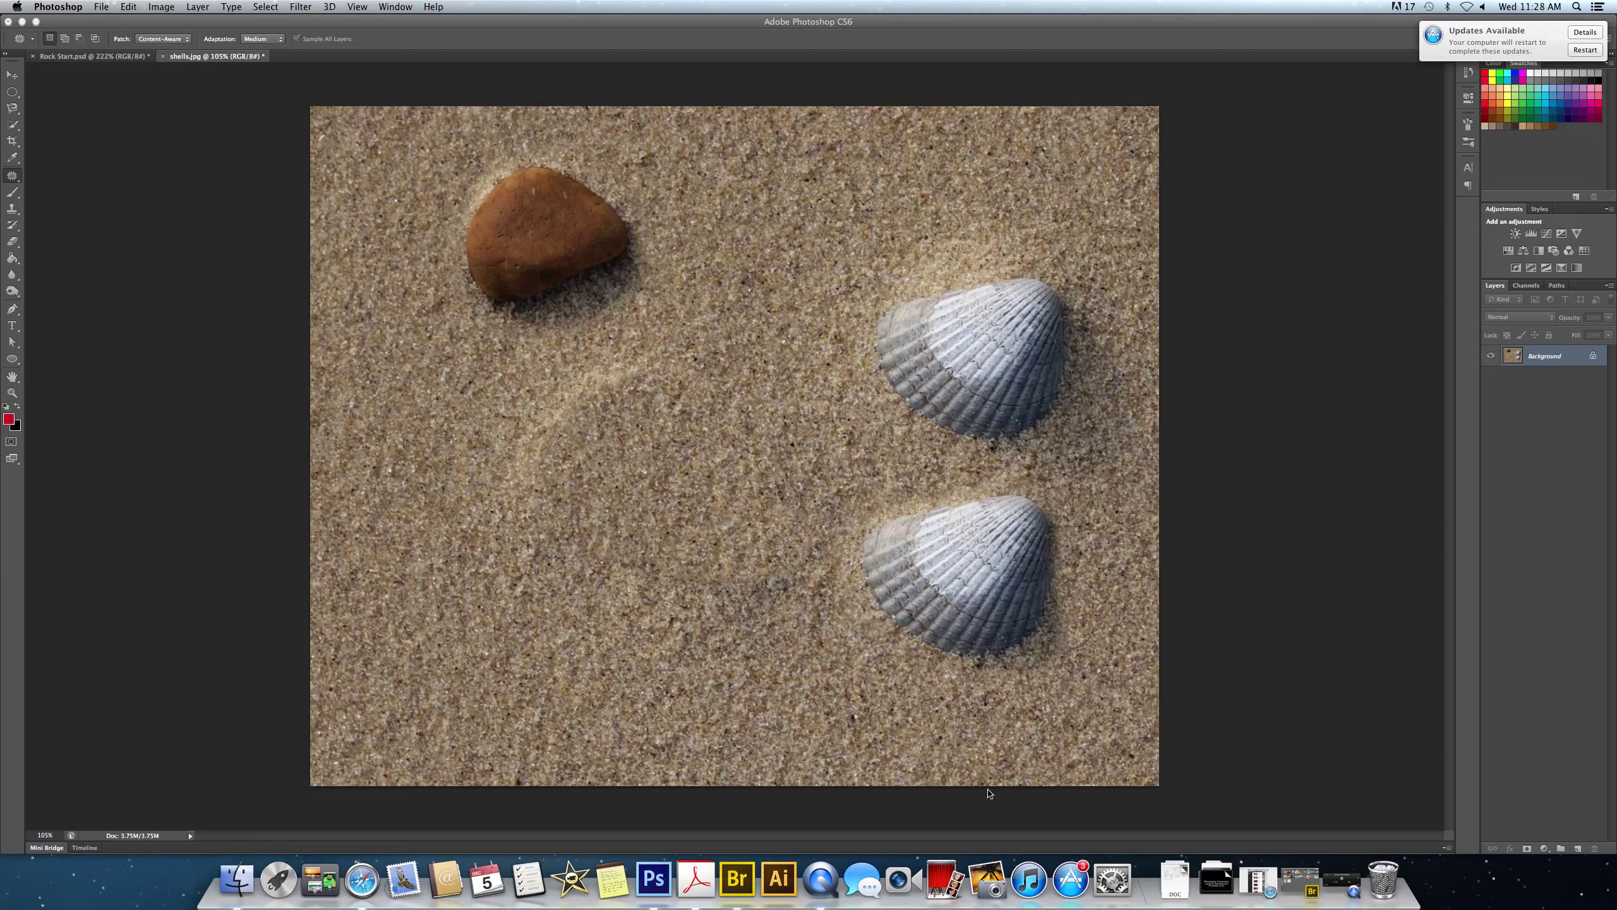
left_click(831, 883)
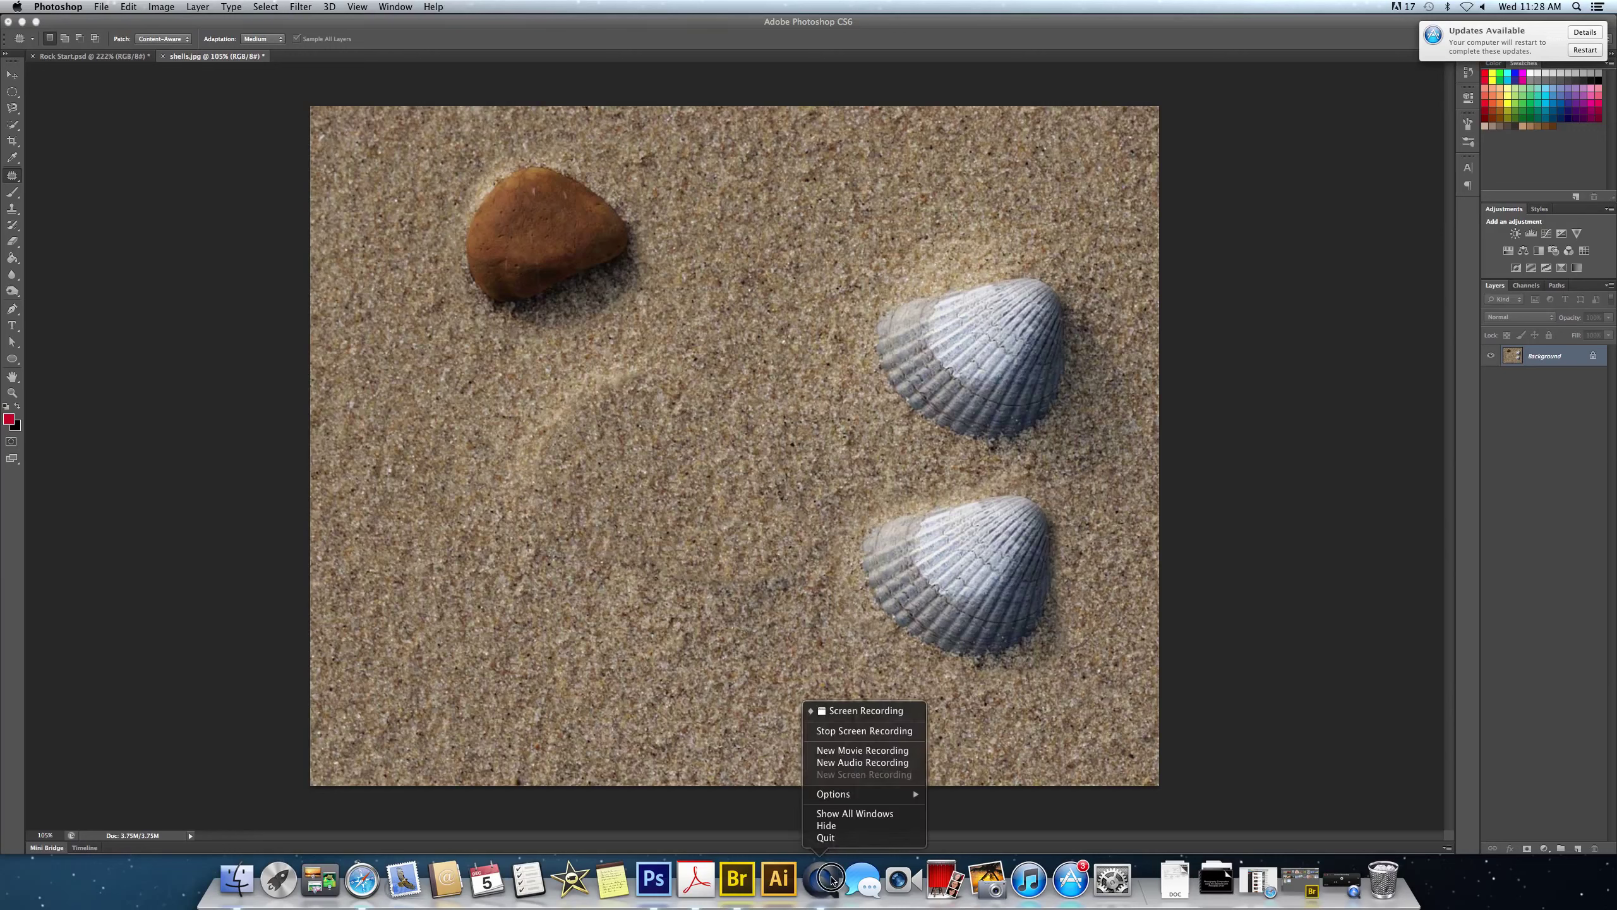